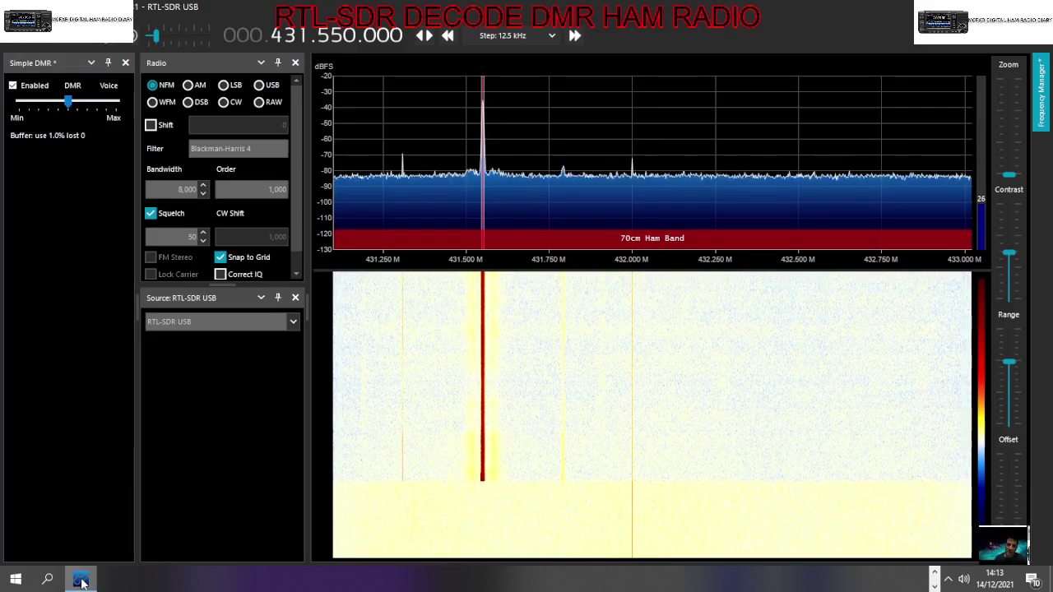
Turn up the system volume, then sweep the RF gain from 58 dB down to about 21 dB.
{"action": "key", "text": "XF86AudioRaiseVolume"}
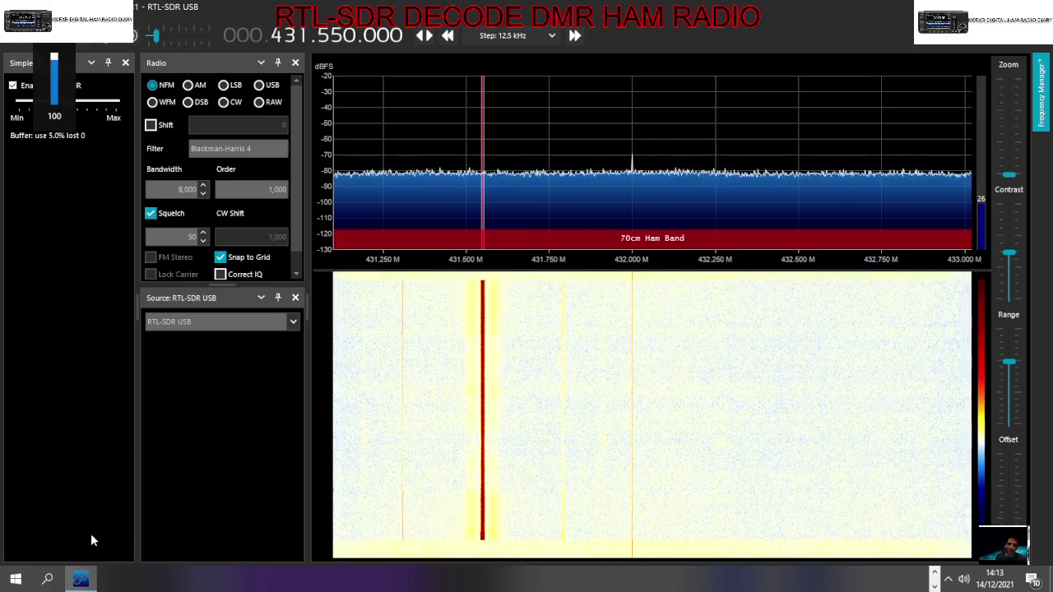
{"action": "left_click", "coordinate": [208, 37]}
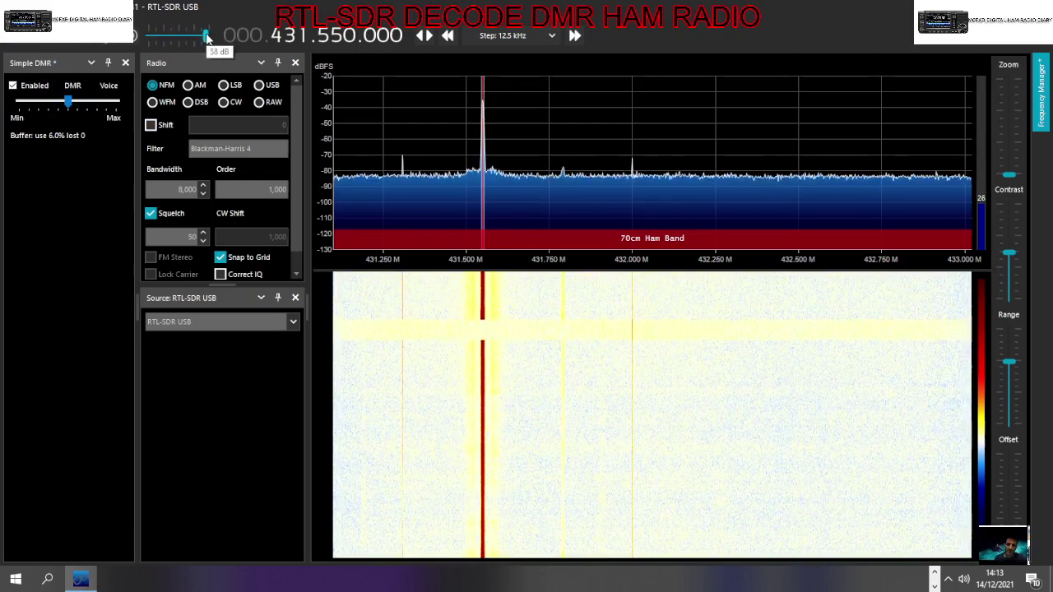
{"action": "left_click_drag", "start_coordinate": [205, 37], "coordinate": [174, 38]}
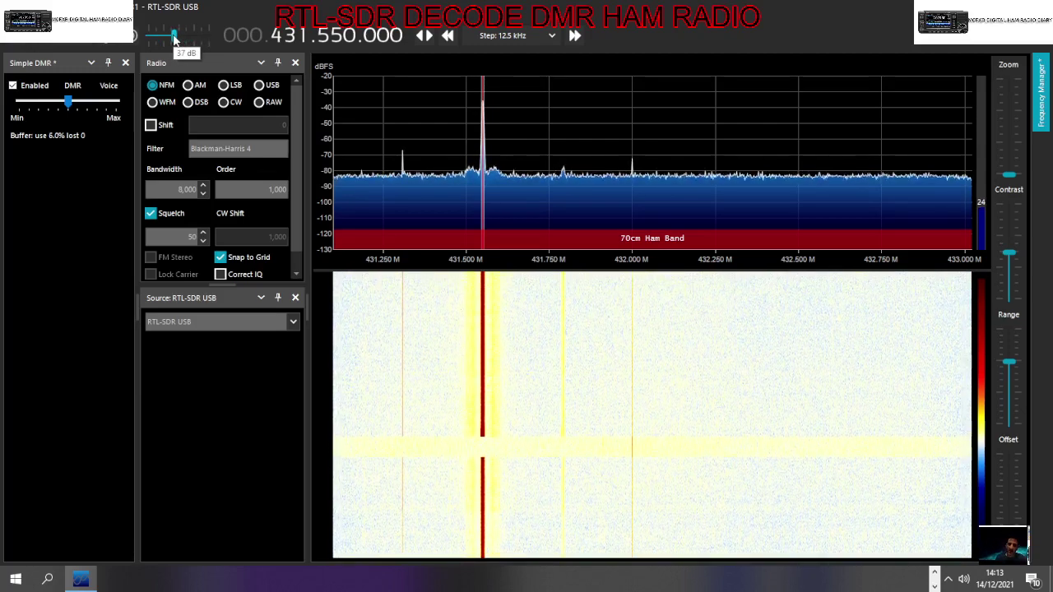
{"action": "left_click_drag", "start_coordinate": [178, 39], "coordinate": [179, 38]}
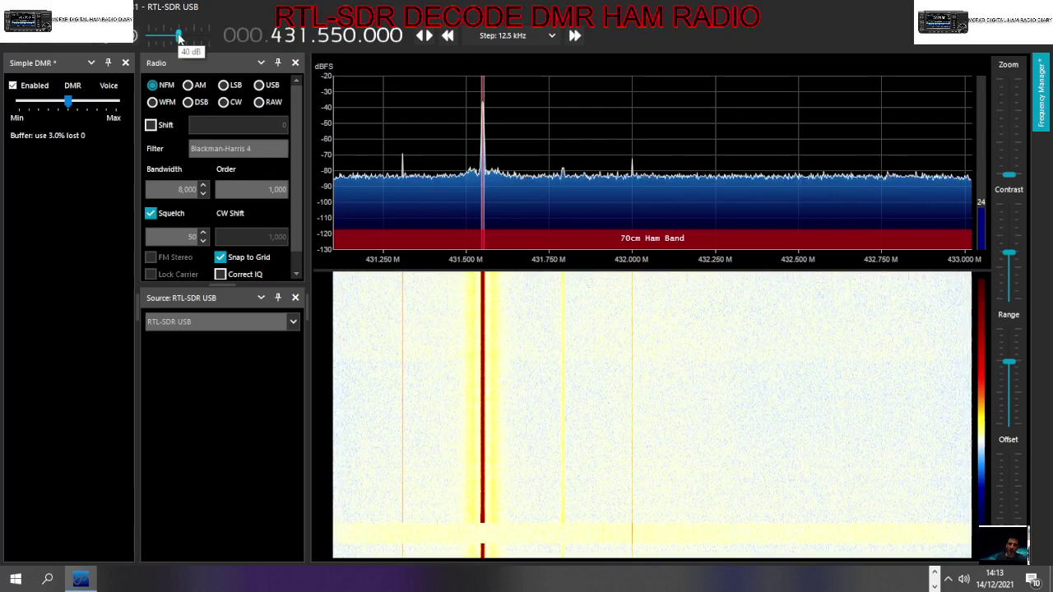
{"action": "left_click_drag", "start_coordinate": [178, 38], "coordinate": [148, 38]}
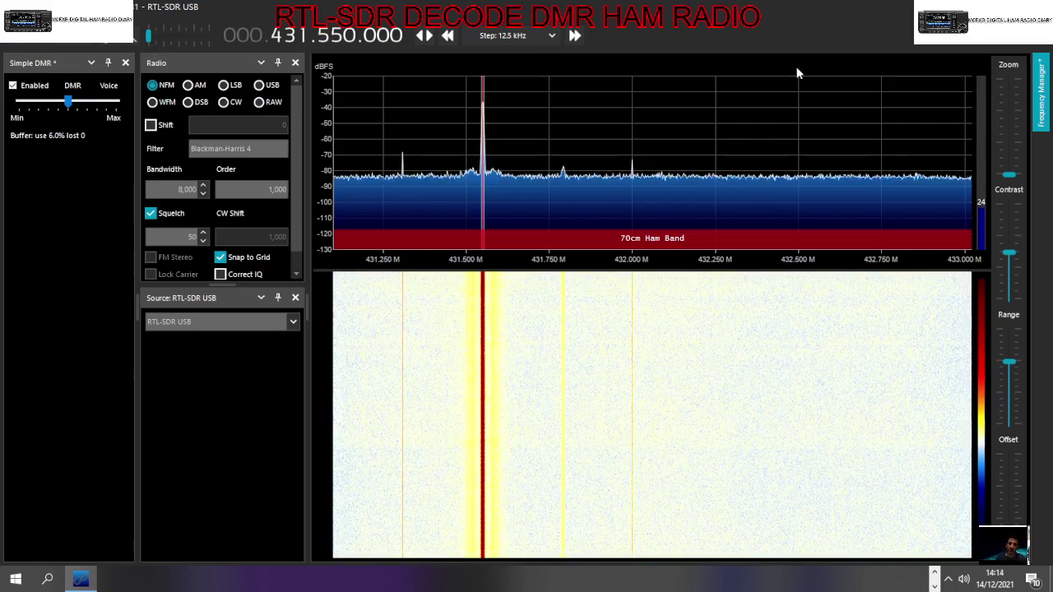
From the panel list, toggle the Simple DMR panel.
{"action": "left_click", "coordinate": [15, 41]}
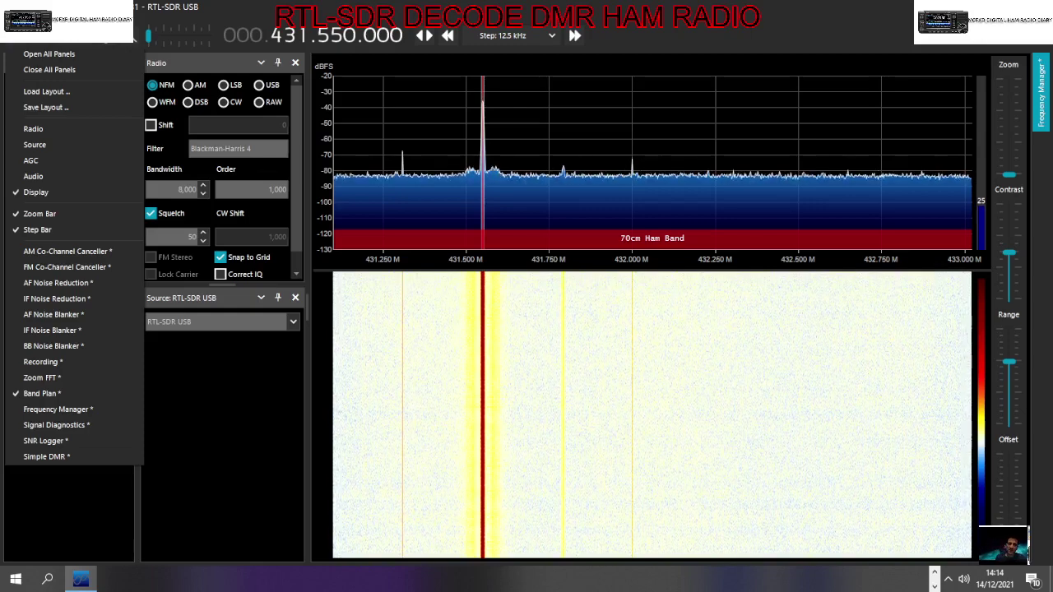
{"action": "left_click", "coordinate": [46, 457]}
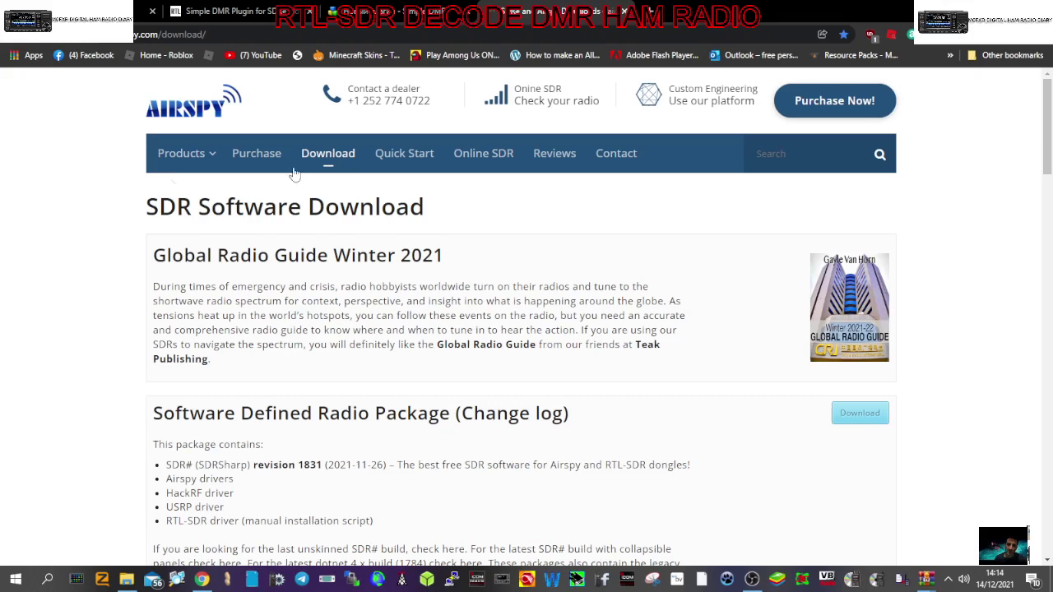
Follow the Simple DMR article to the author's rtl-sdr.ru page, download dmr (8).zip and open it.
{"action": "left_click", "coordinate": [250, 16]}
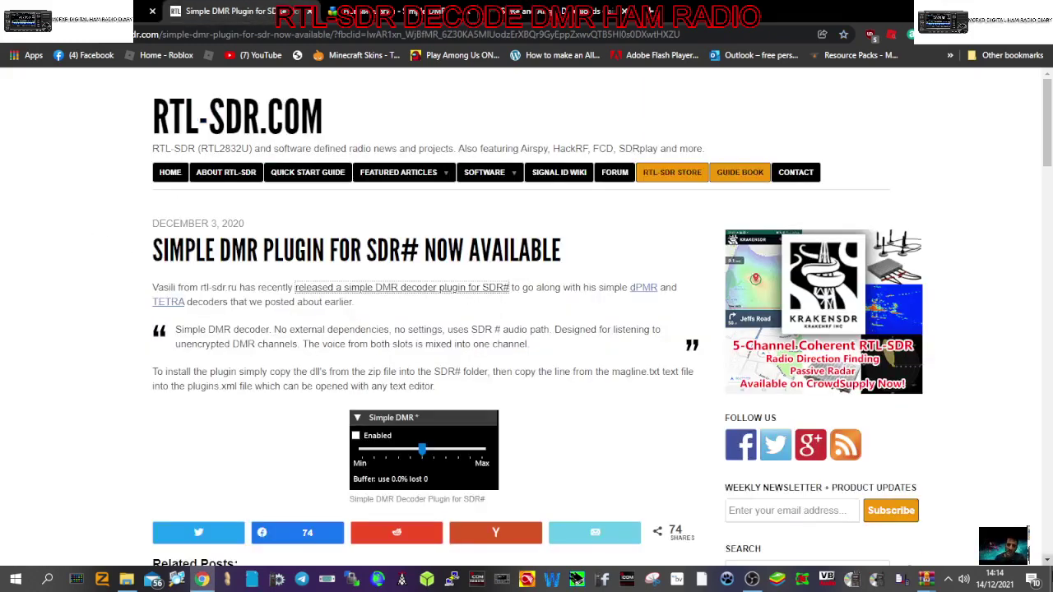
{"action": "left_click", "coordinate": [1048, 561]}
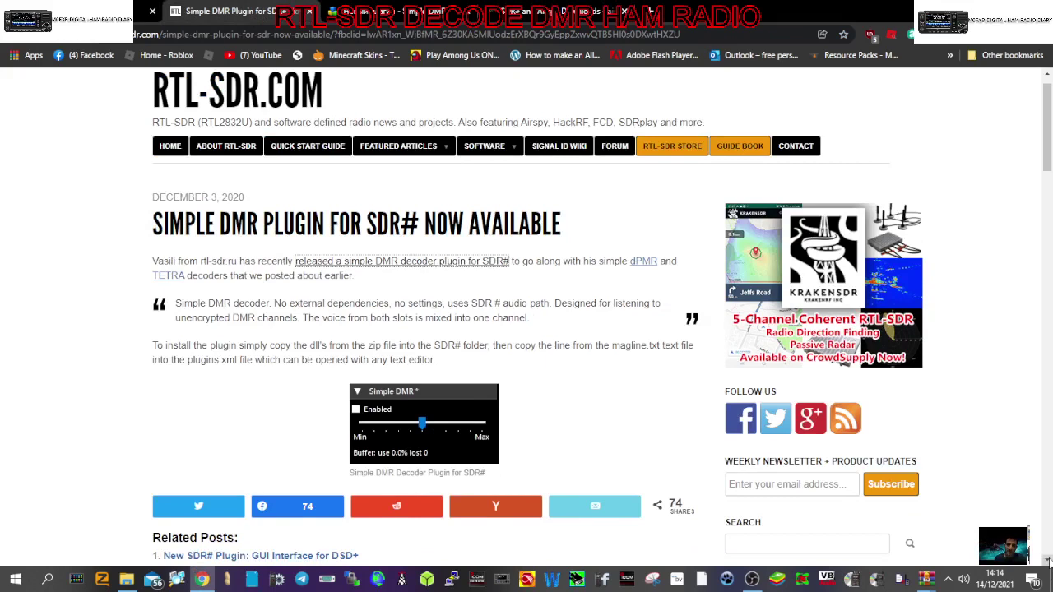
{"action": "left_click", "coordinate": [1046, 74]}
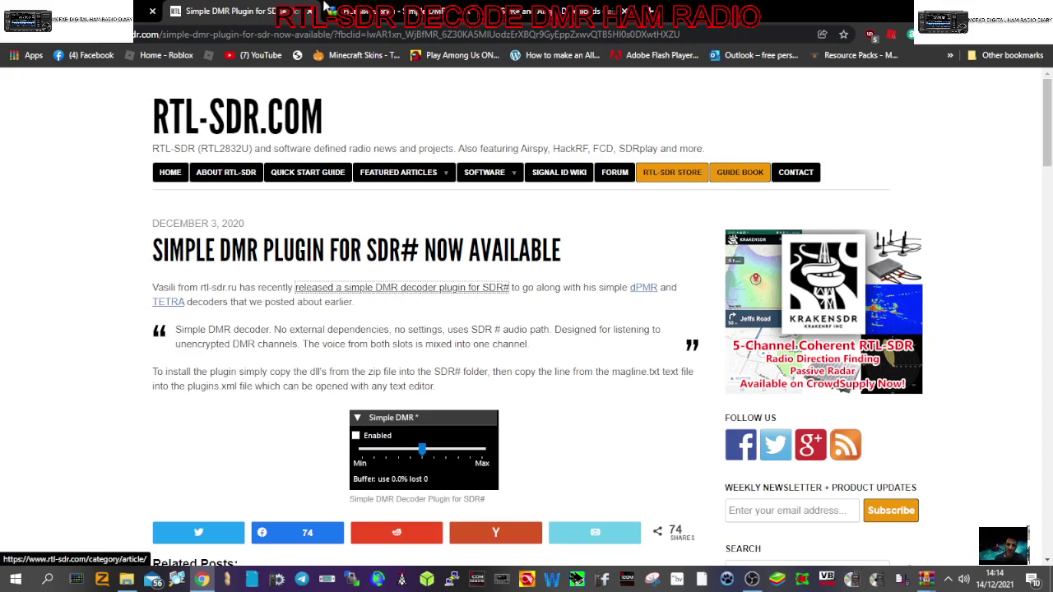
{"action": "left_click", "coordinate": [411, 288]}
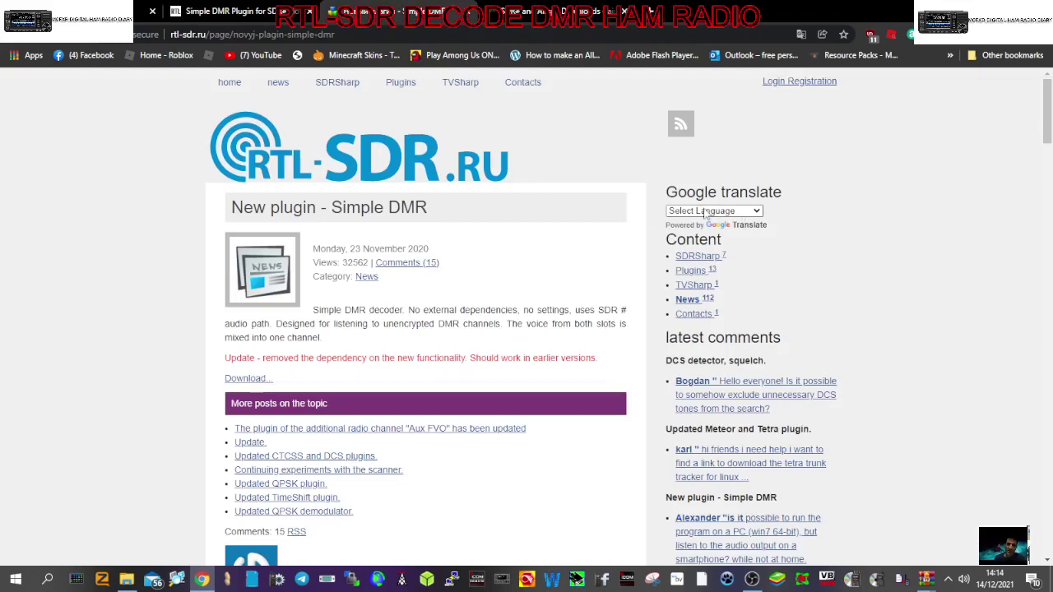
{"action": "left_click", "coordinate": [245, 380]}
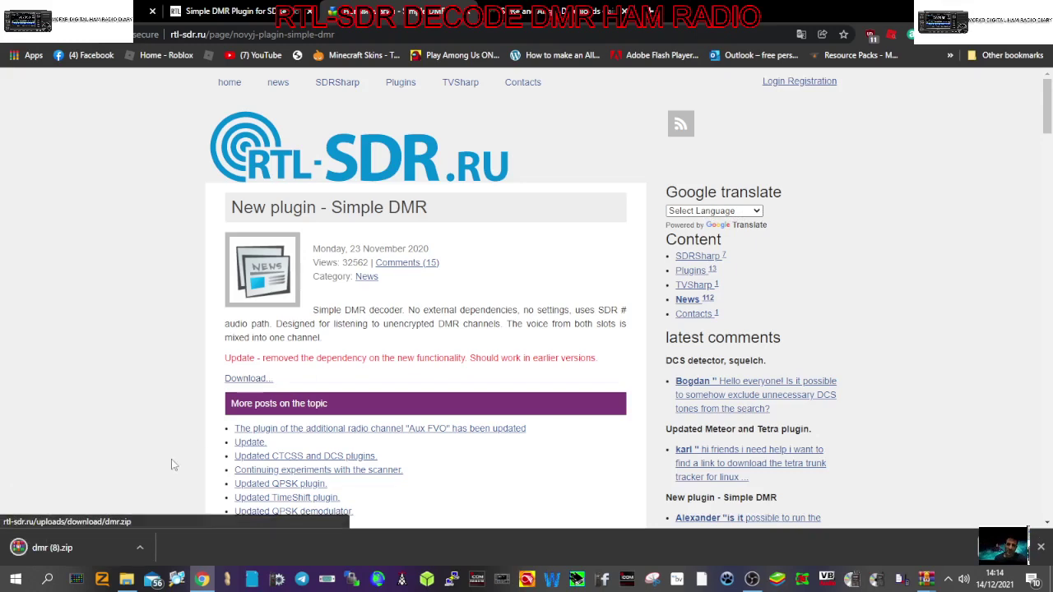
{"action": "left_click", "coordinate": [83, 547]}
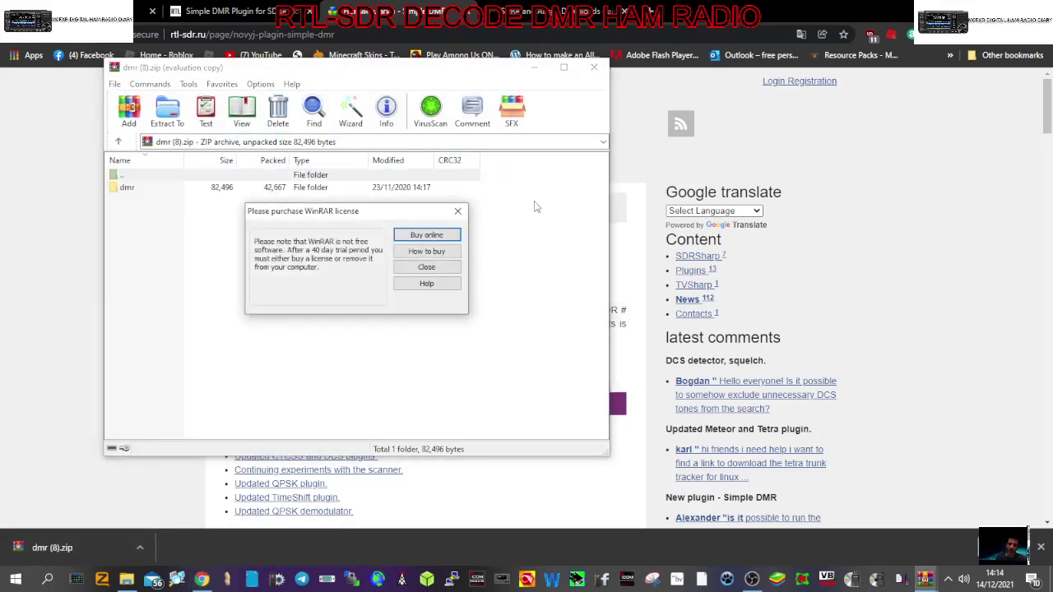
Dismiss the WinRAR licence reminder and view the archive's dmr folder contents.
{"action": "left_click", "coordinate": [459, 211]}
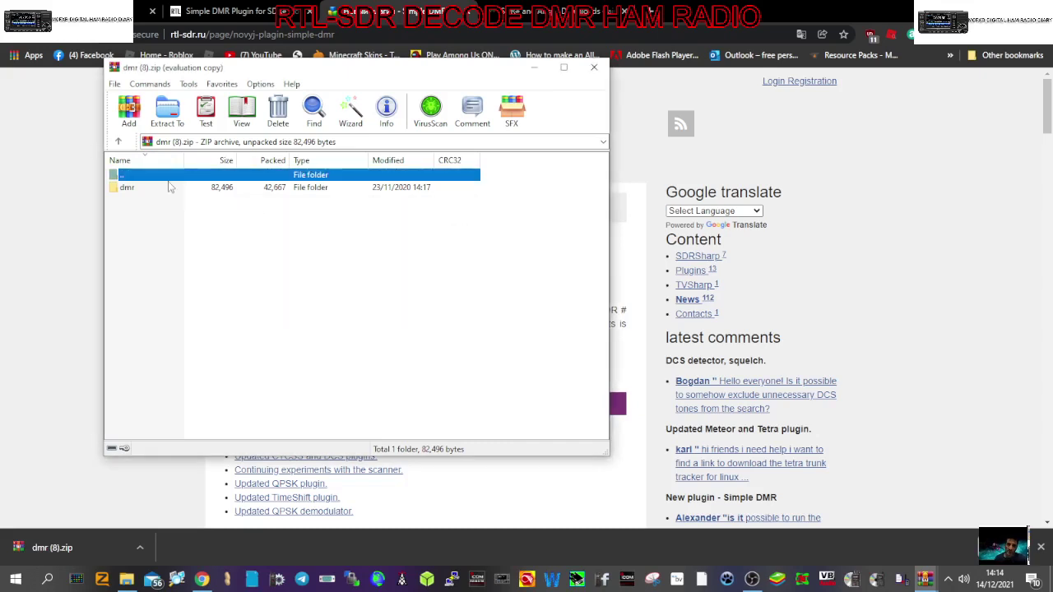
{"action": "double_click", "coordinate": [127, 188]}
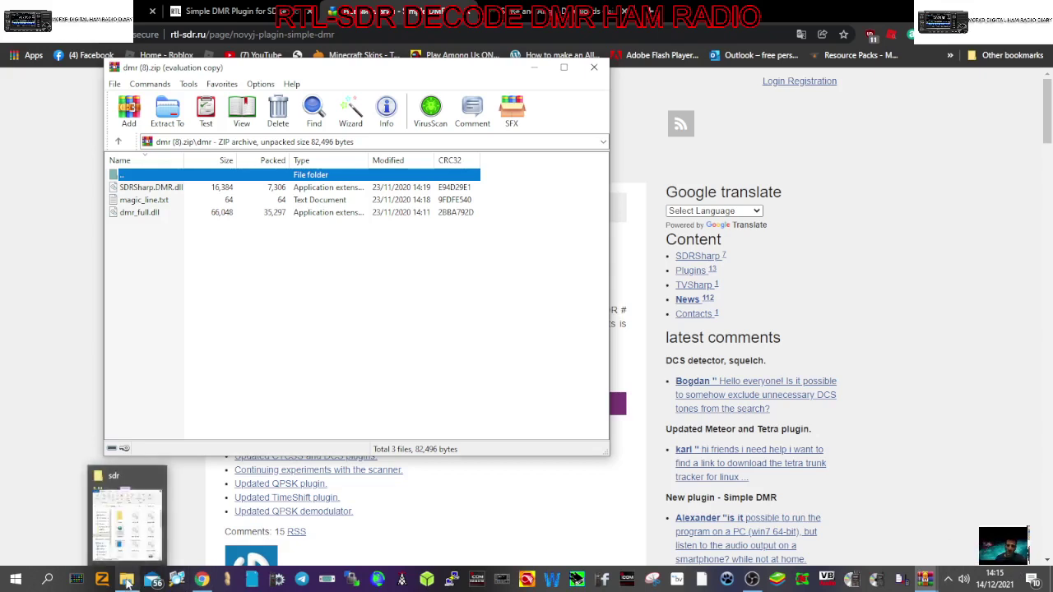
Bring up the Desktop sdr folder, dismiss the Mail notification, and size it beside WinRAR.
{"action": "left_click", "coordinate": [127, 581]}
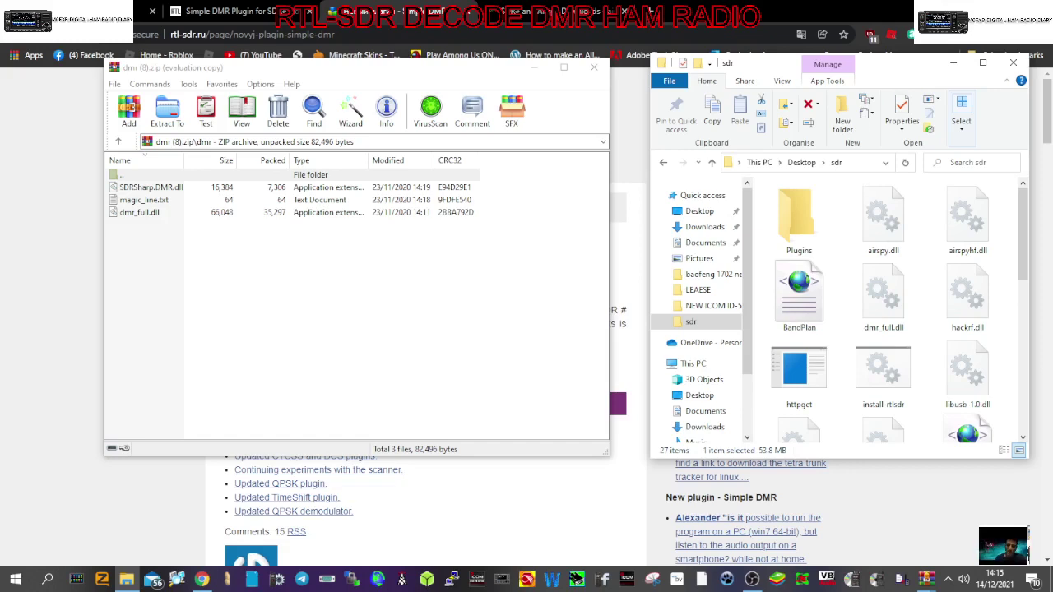
{"action": "left_click", "coordinate": [983, 63]}
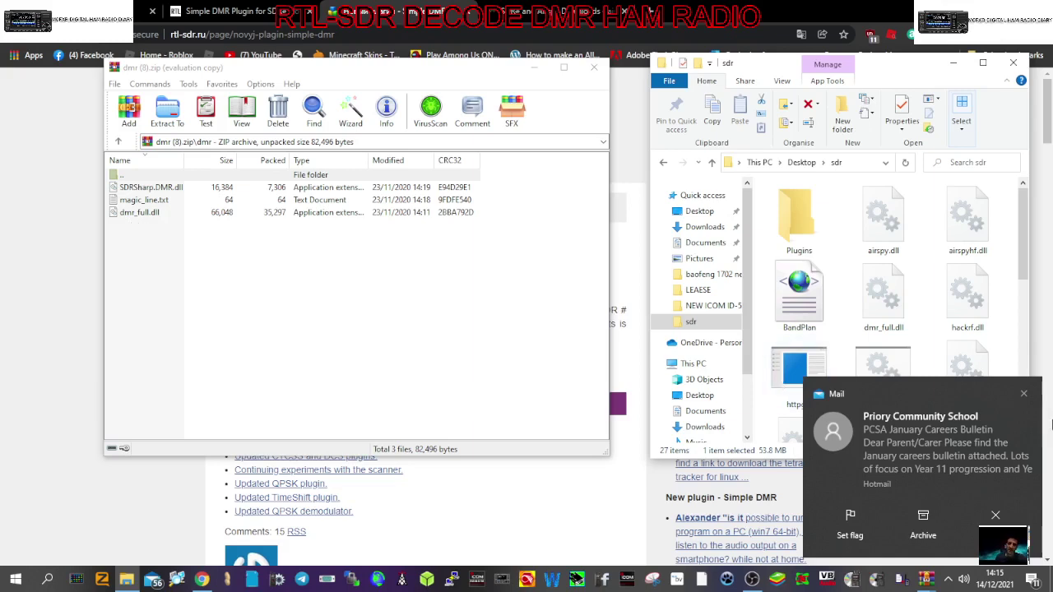
{"action": "left_click", "coordinate": [1024, 393]}
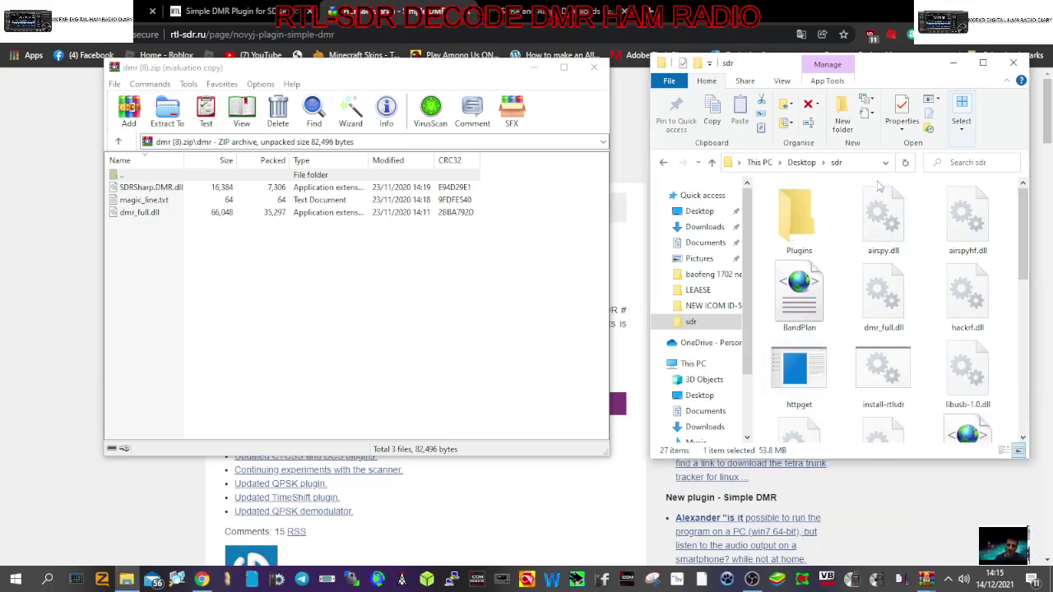
{"action": "left_click", "coordinate": [984, 64]}
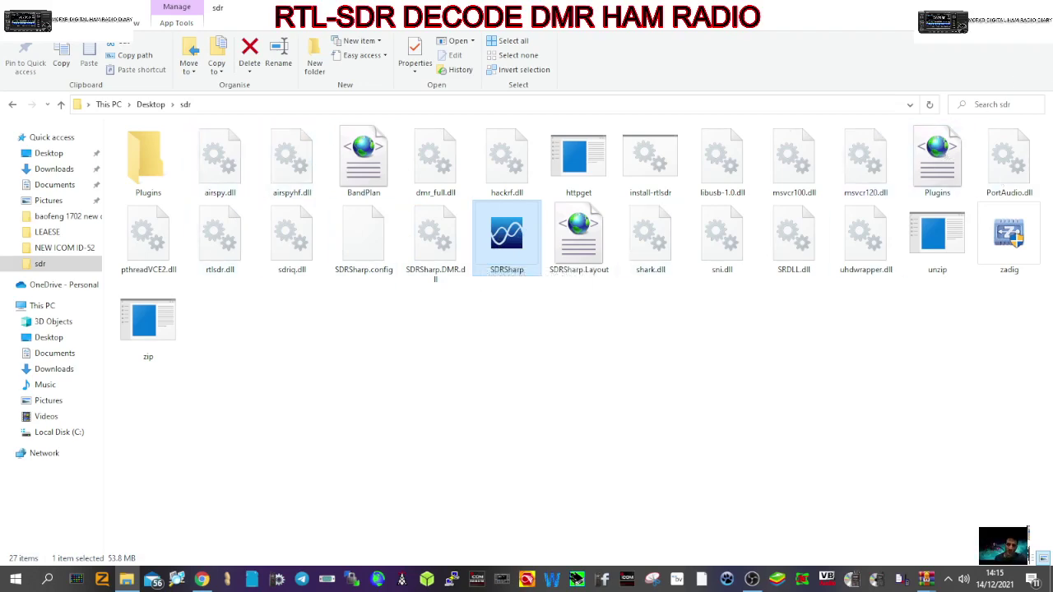
{"action": "left_click", "coordinate": [1015, 6]}
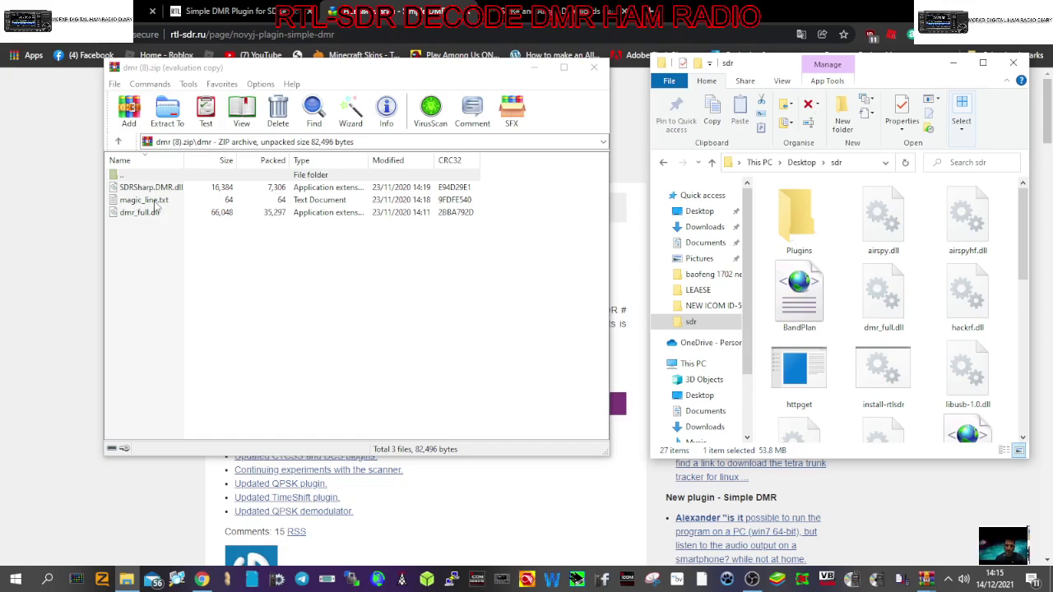
Copy the DMR plugin line from magic_line.txt, close Notepad, and maximize the sdr folder.
{"action": "double_click", "coordinate": [154, 202]}
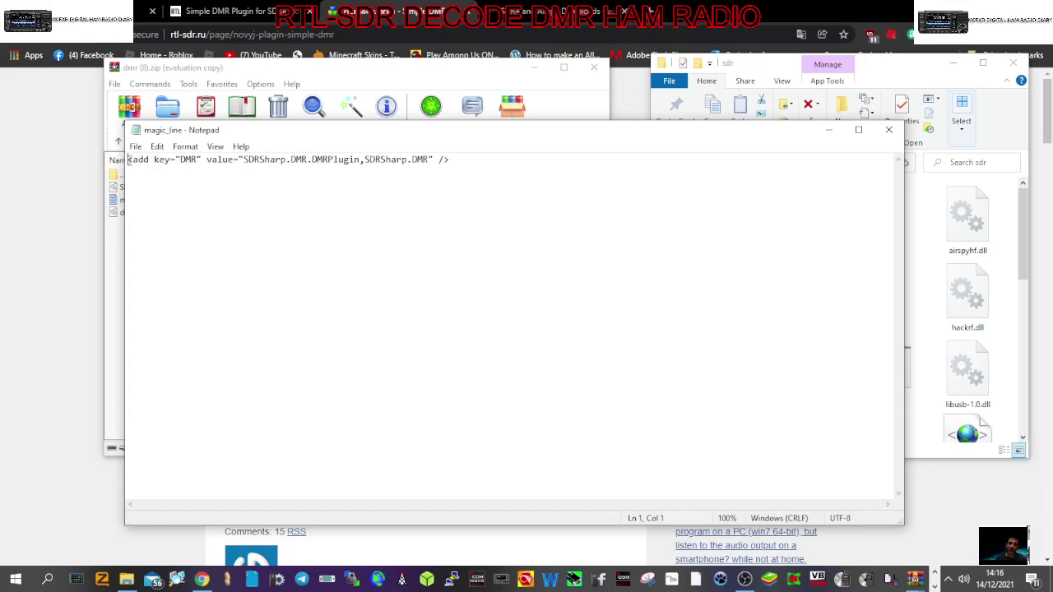
{"action": "left_click_drag", "start_coordinate": [127, 160], "coordinate": [450, 159]}
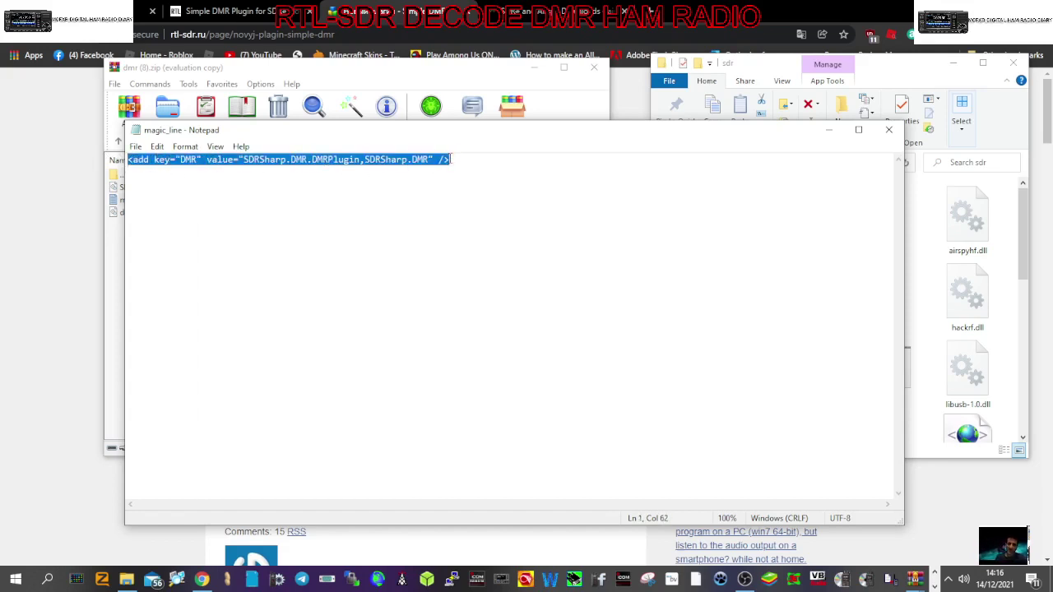
{"action": "right_click", "coordinate": [451, 160]}
{"action": "left_click", "coordinate": [481, 200]}
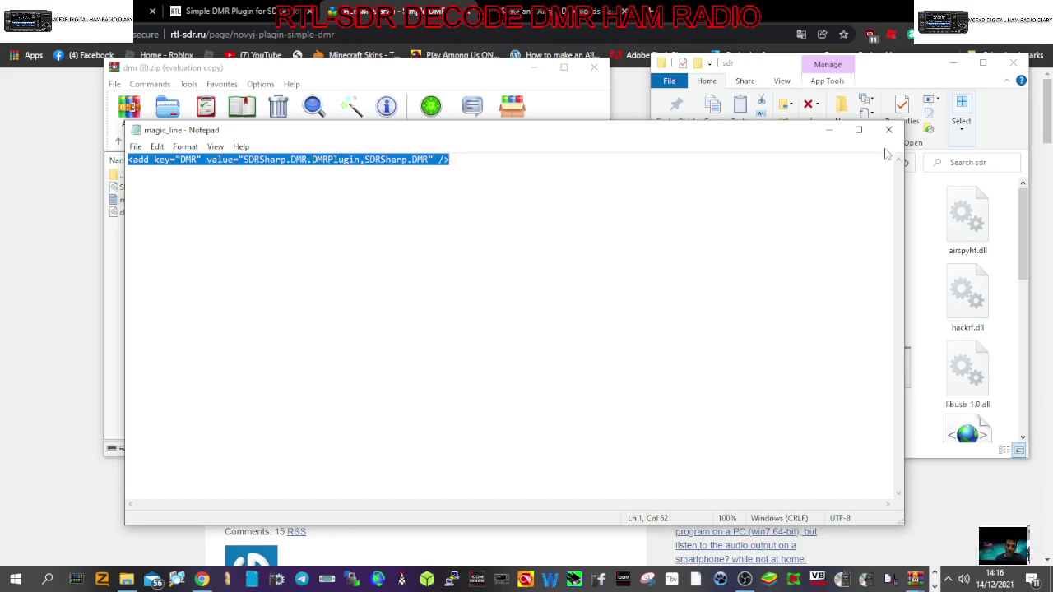
{"action": "left_click", "coordinate": [827, 130]}
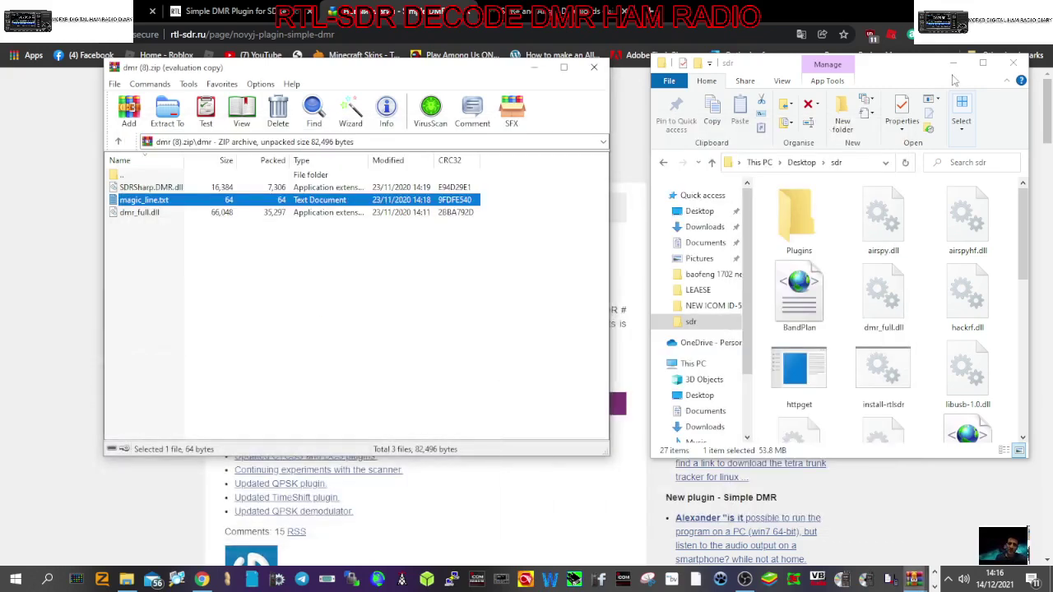
{"action": "left_click", "coordinate": [981, 66]}
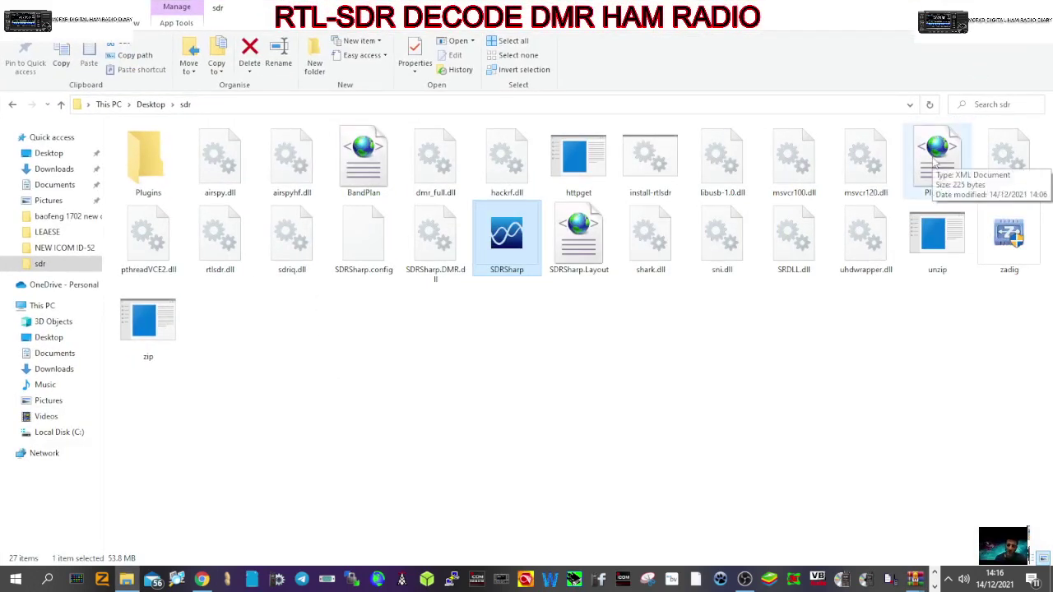
{"action": "right_click", "coordinate": [935, 163]}
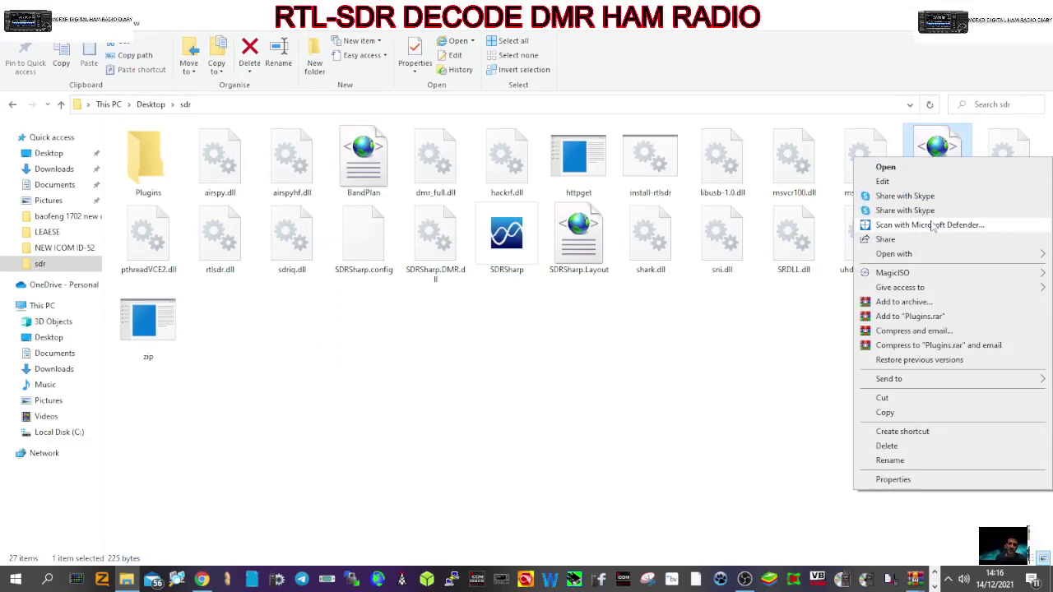
Save the Plugins XML with the DMR plugin entry in Notepad, then select SDRSharp.
{"action": "mouse_move", "coordinate": [915, 254]}
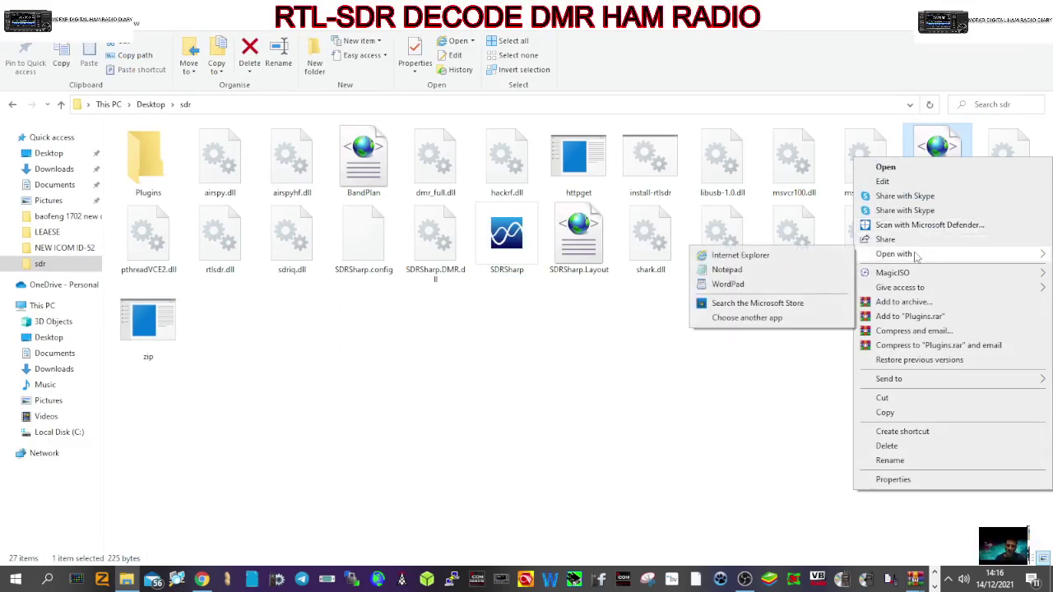
{"action": "left_click", "coordinate": [729, 271]}
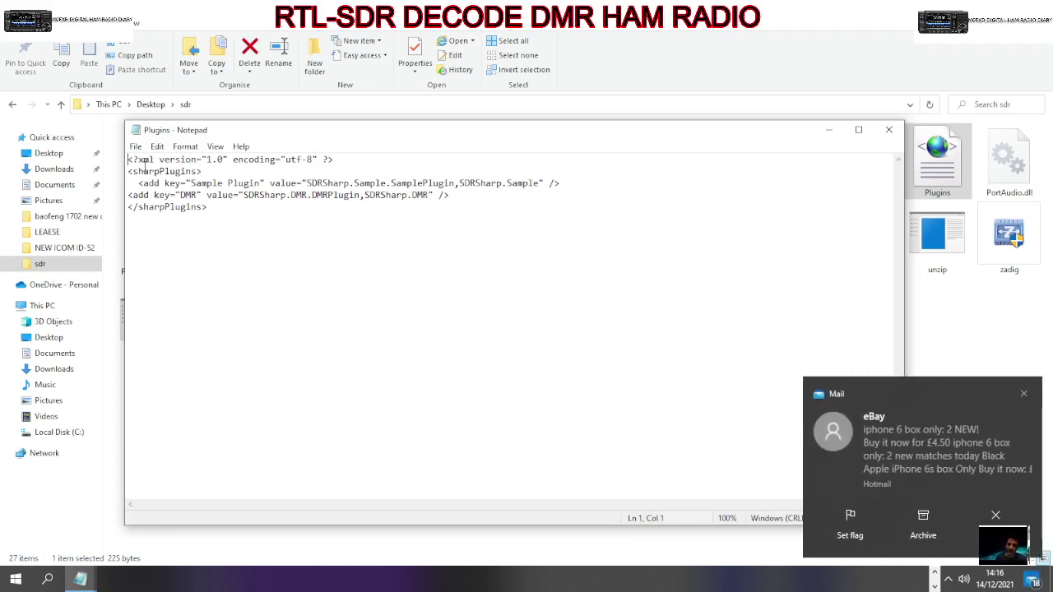
{"action": "left_click", "coordinate": [1023, 394]}
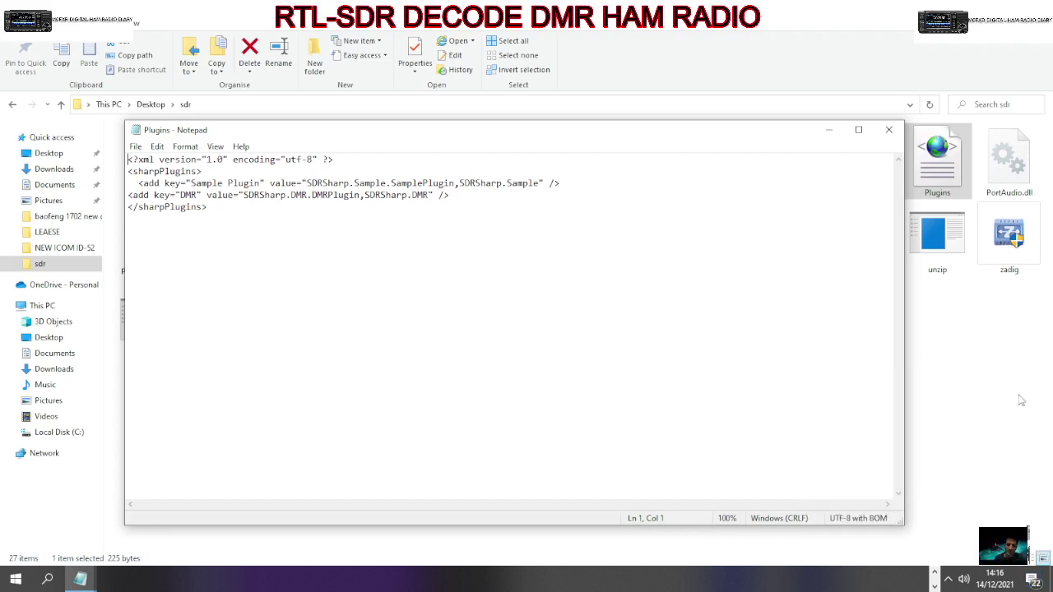
{"action": "left_click", "coordinate": [135, 148]}
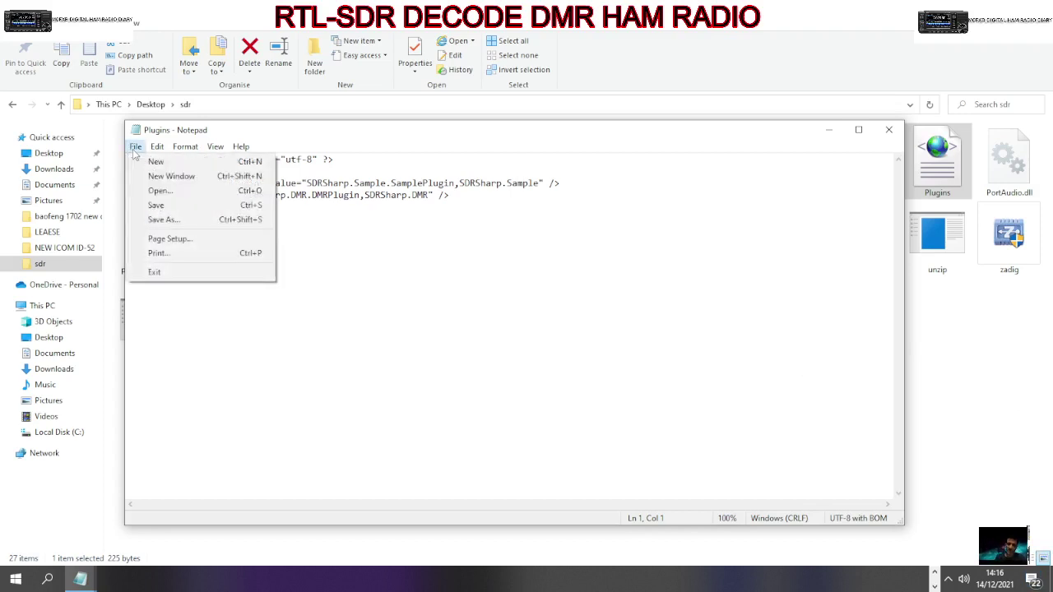
{"action": "left_click", "coordinate": [167, 208]}
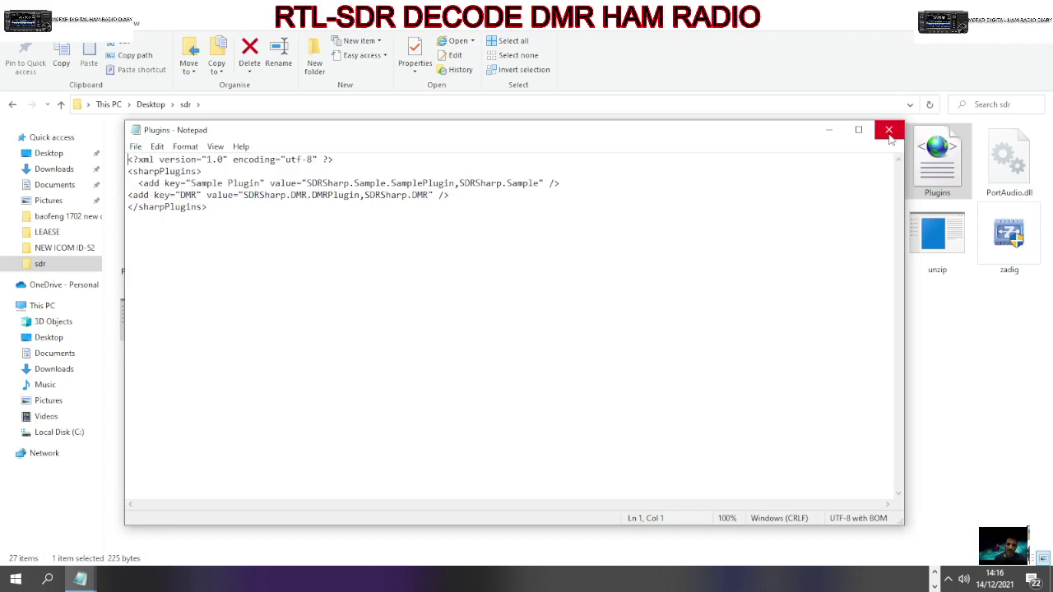
{"action": "left_click", "coordinate": [889, 132]}
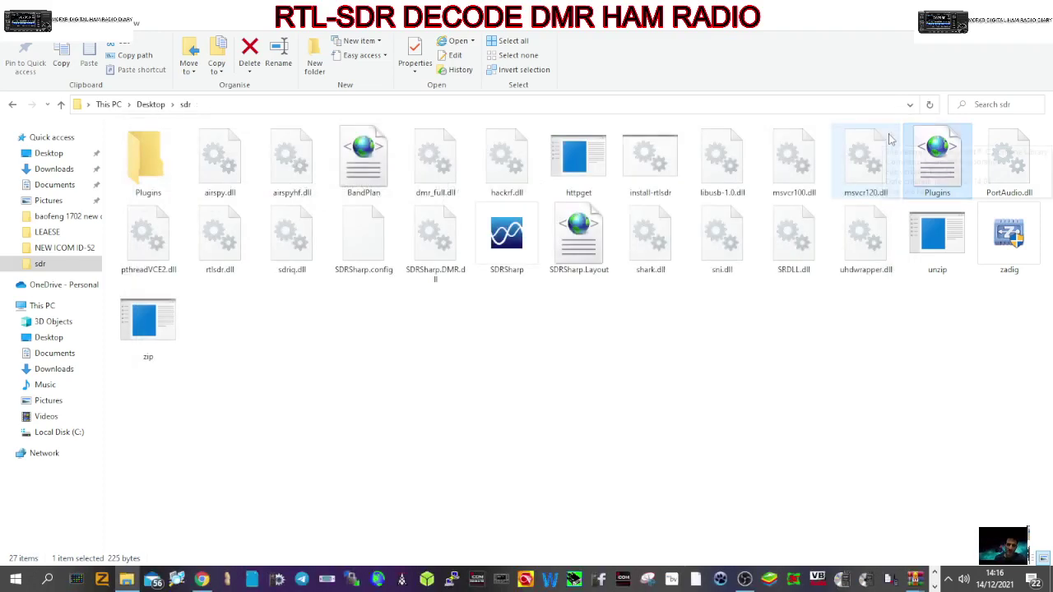
{"action": "left_click", "coordinate": [503, 236]}
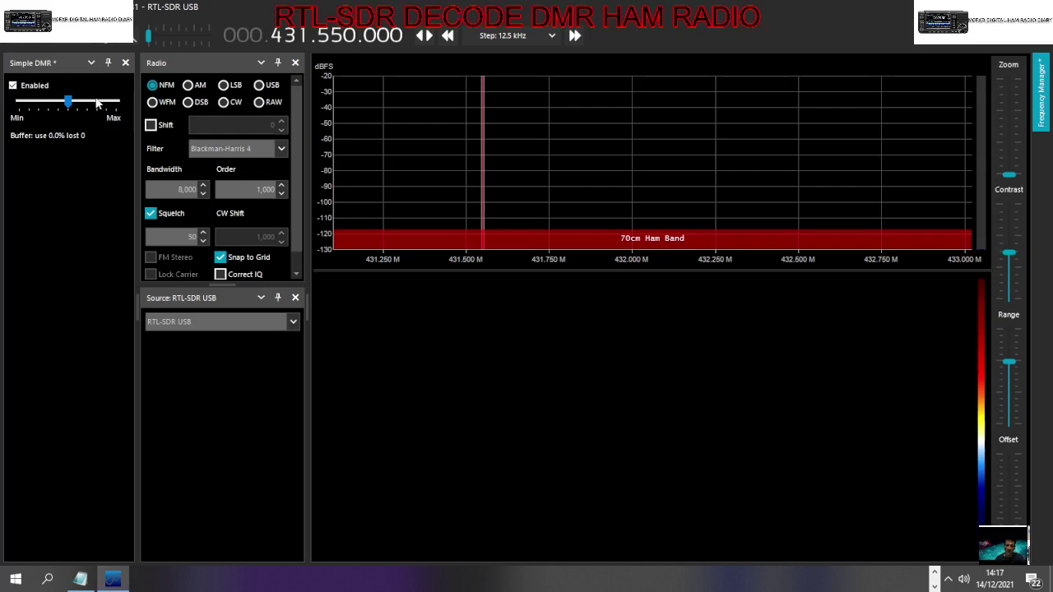
Start the RTL-SDR receiving at 431.550 MHz and raise the gain to about 30 dB.
{"action": "left_click", "coordinate": [38, 43]}
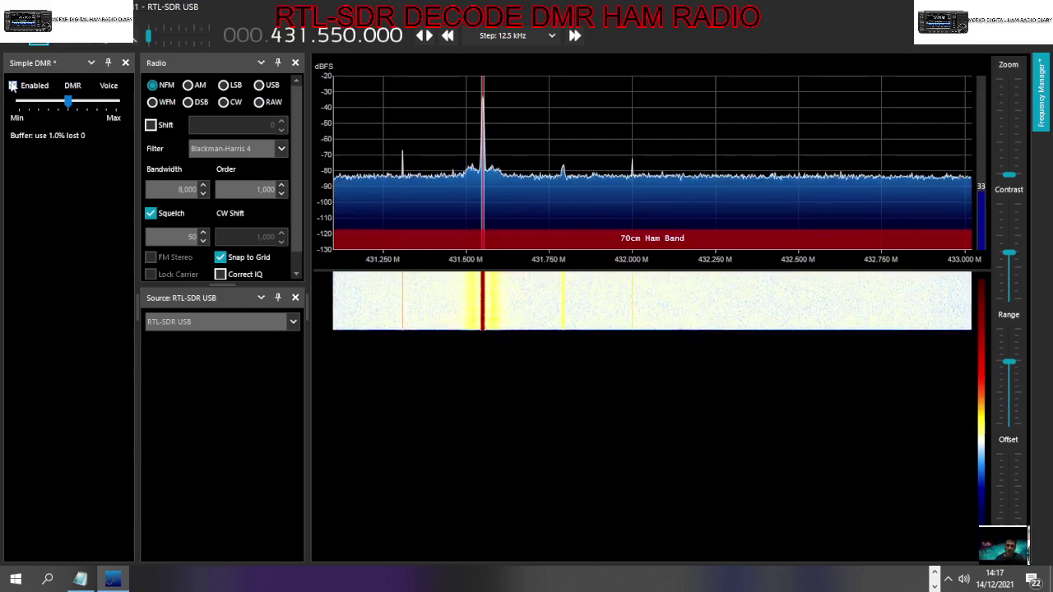
{"action": "left_click", "coordinate": [164, 43]}
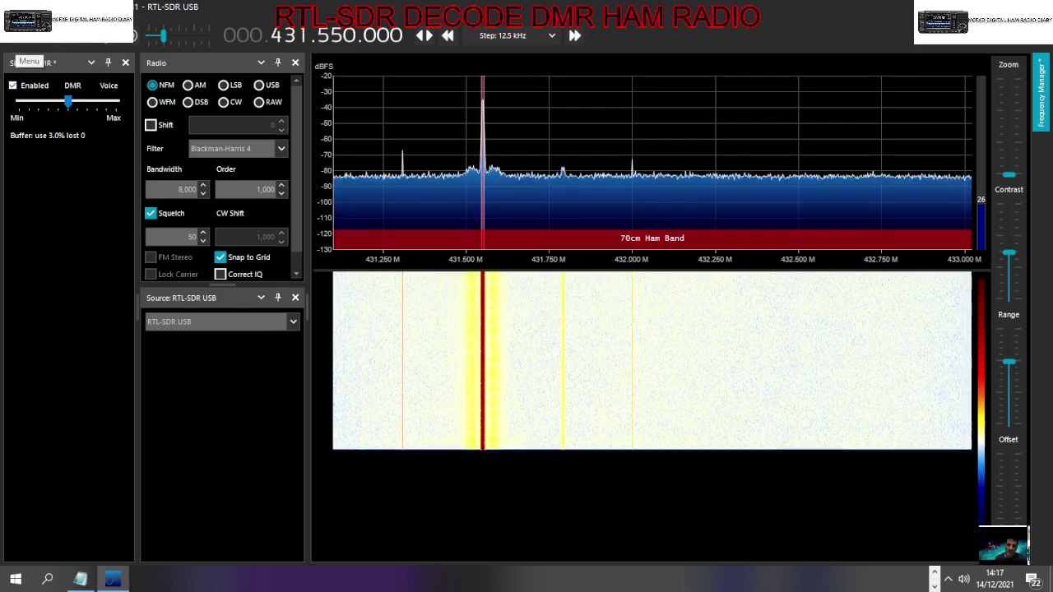
{"action": "left_click", "coordinate": [16, 37]}
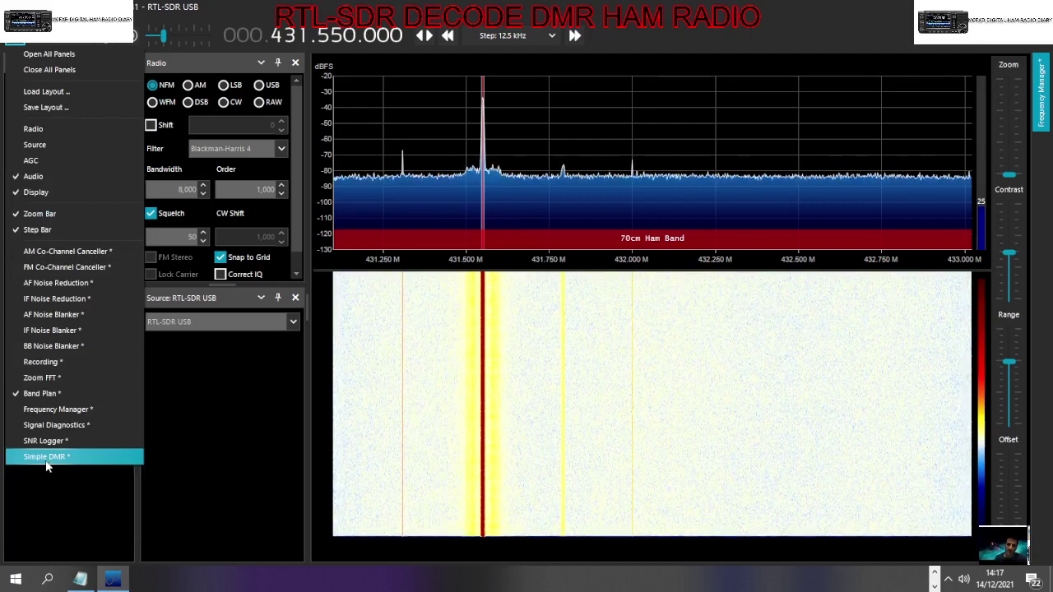
{"action": "left_click", "coordinate": [52, 485]}
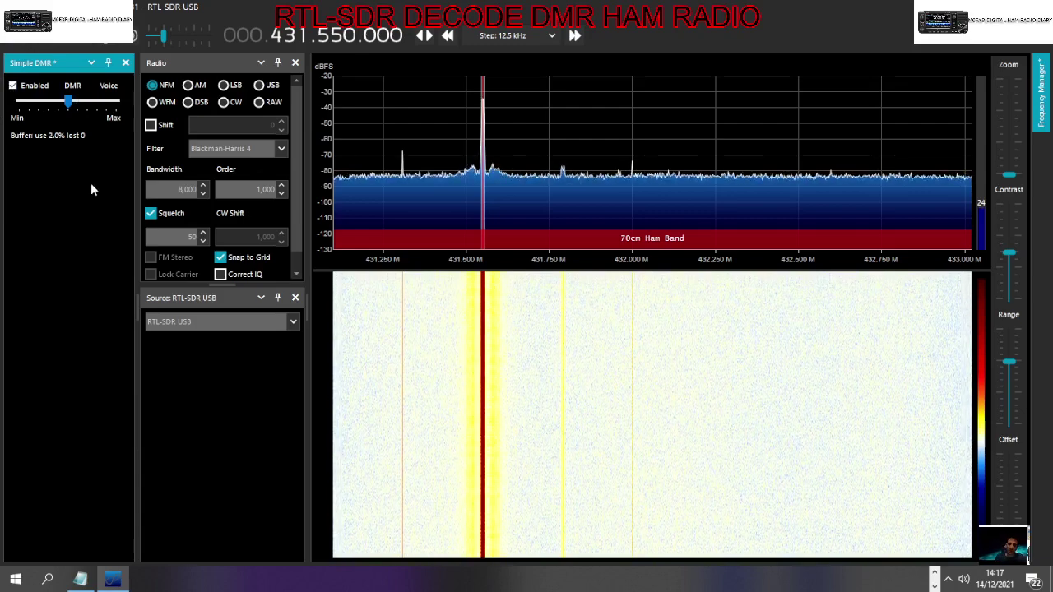
Try gain levels of 54, 50 and 54 dB, then settle the gain at about 36 dB.
{"action": "left_click", "coordinate": [201, 39]}
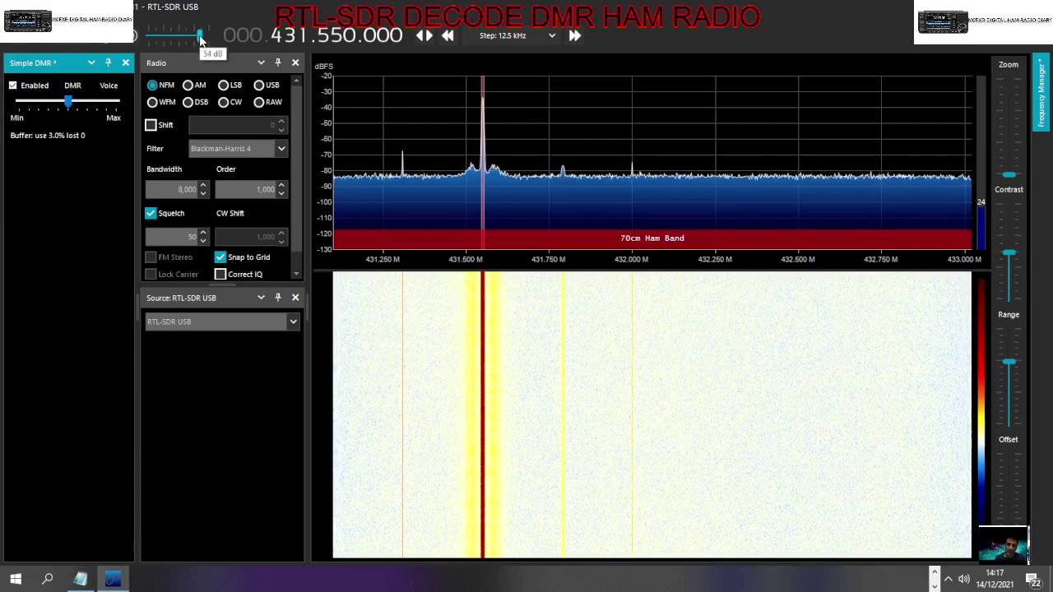
{"action": "scroll", "coordinate": [199, 38], "scroll_direction": "up", "scroll_amount": 3}
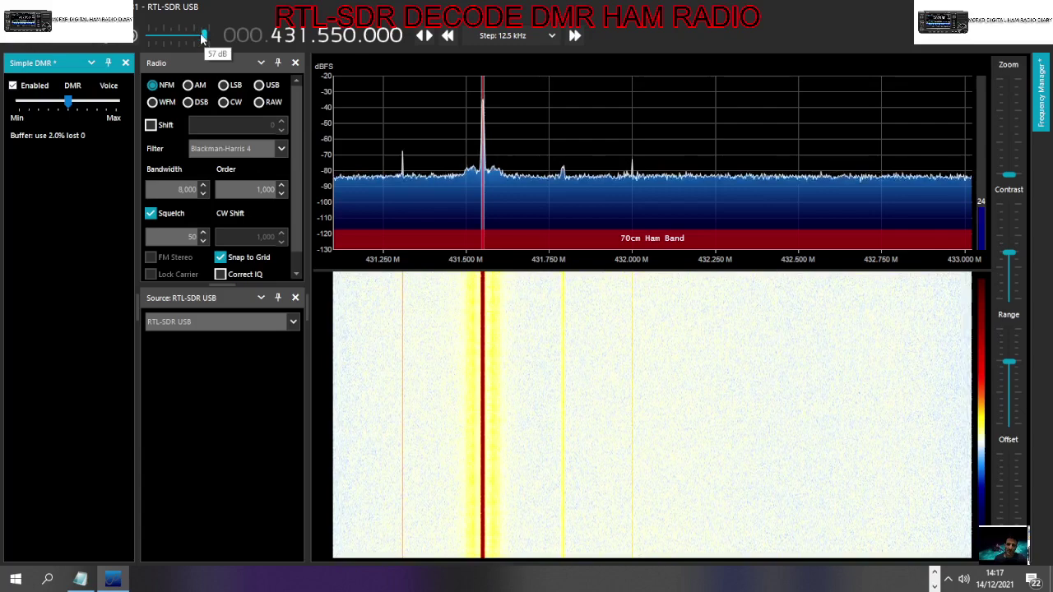
{"action": "left_click", "coordinate": [195, 38]}
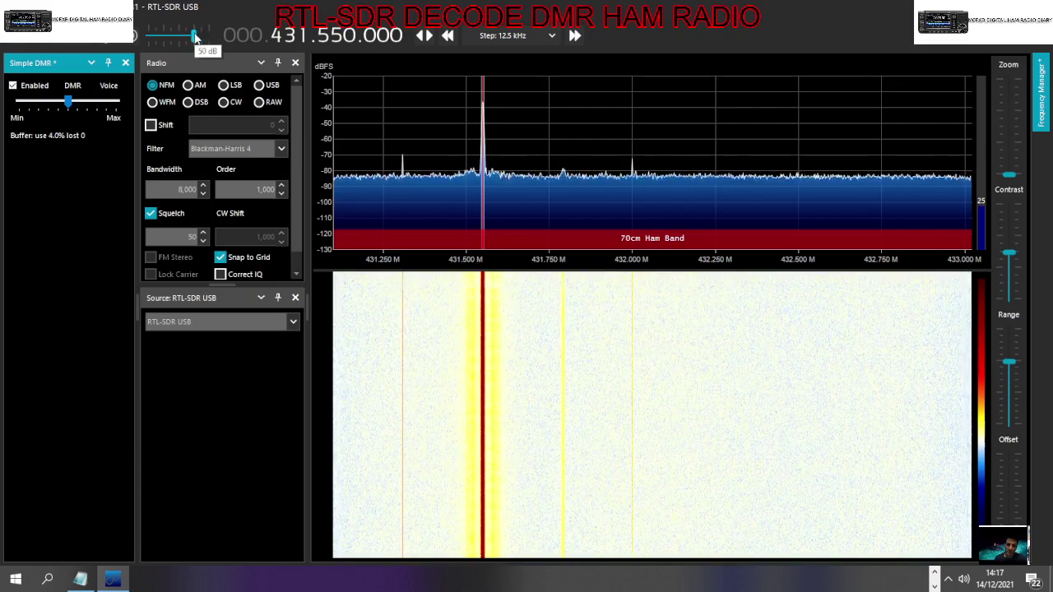
{"action": "left_click_drag", "start_coordinate": [195, 38], "coordinate": [201, 38]}
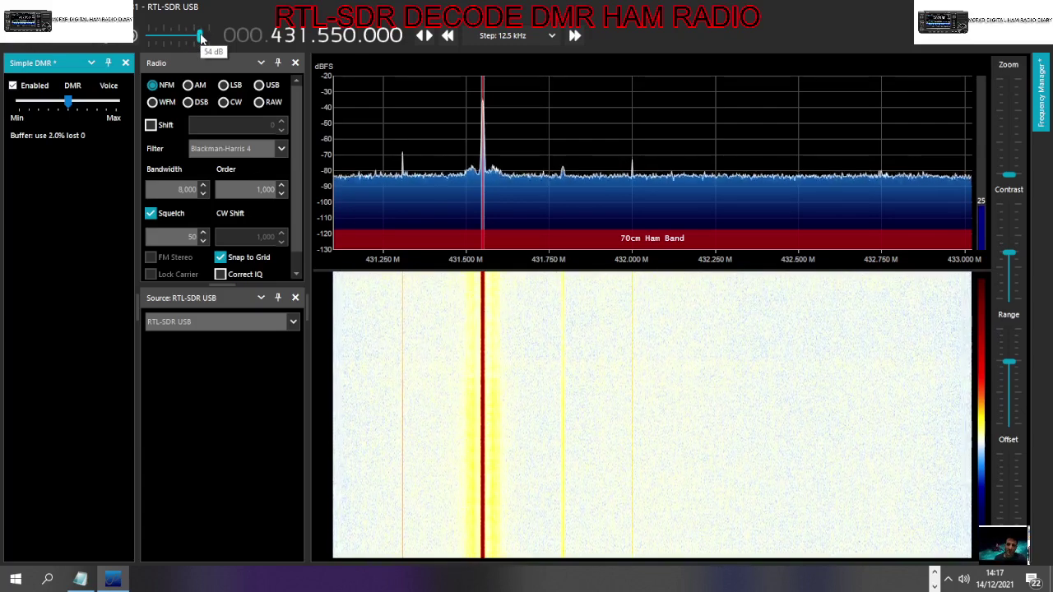
{"action": "left_click_drag", "start_coordinate": [201, 38], "coordinate": [152, 36]}
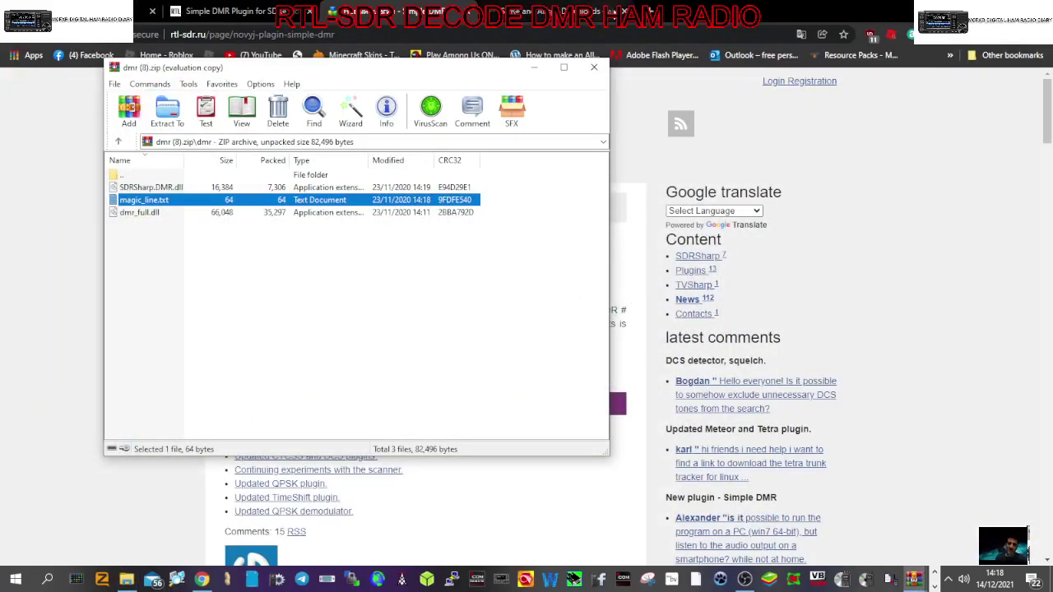
Search Google for 'RTLSDR DONGLE' in a new Chrome tab.
{"action": "key", "text": "ctrl+t"}
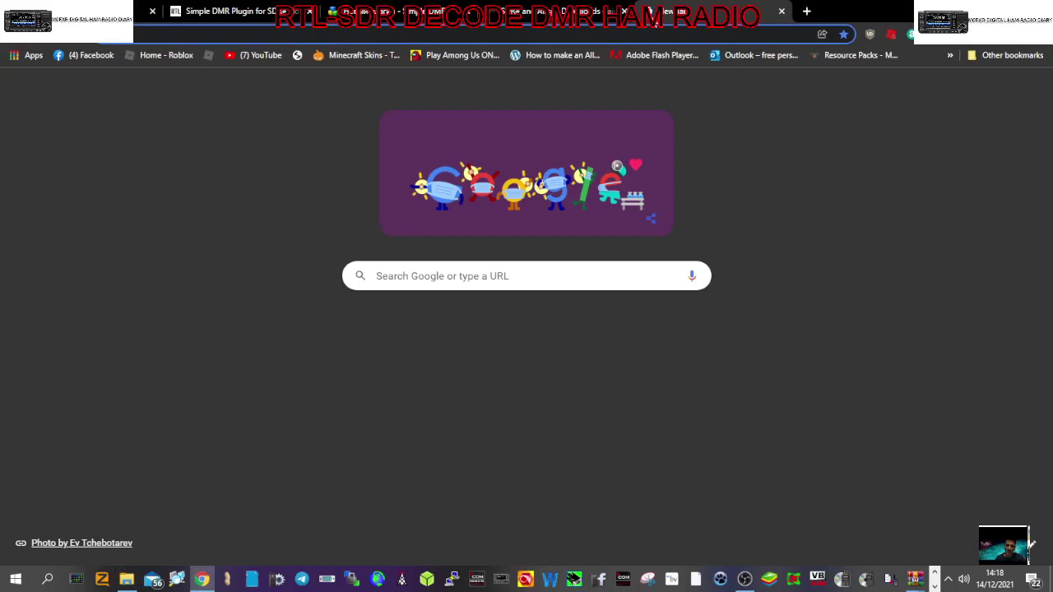
{"action": "type", "text": "RTLS"}
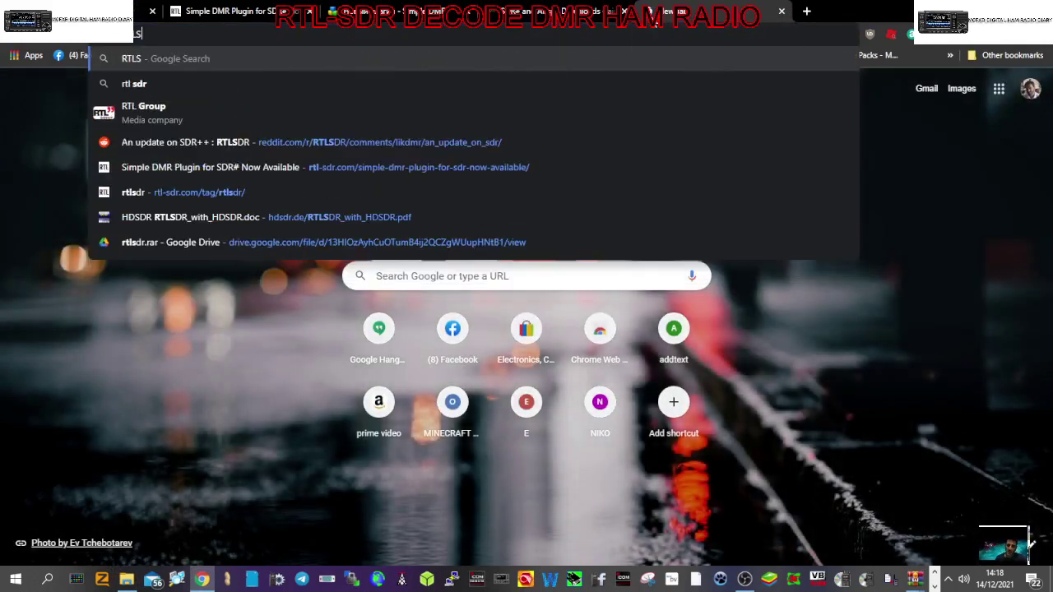
{"action": "type", "text": "DR DONGLE"}
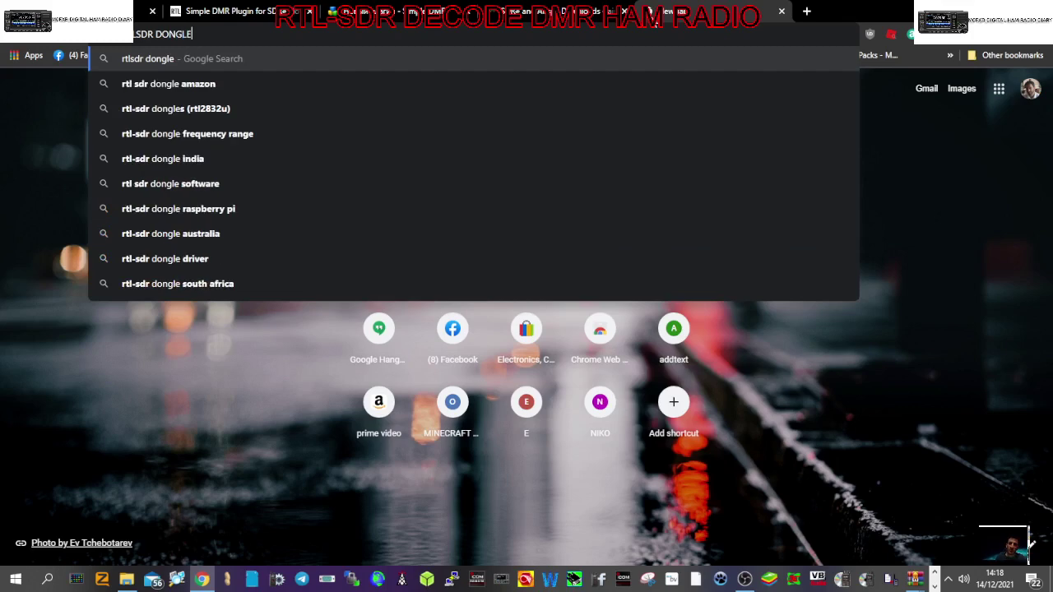
{"action": "key", "text": "Return"}
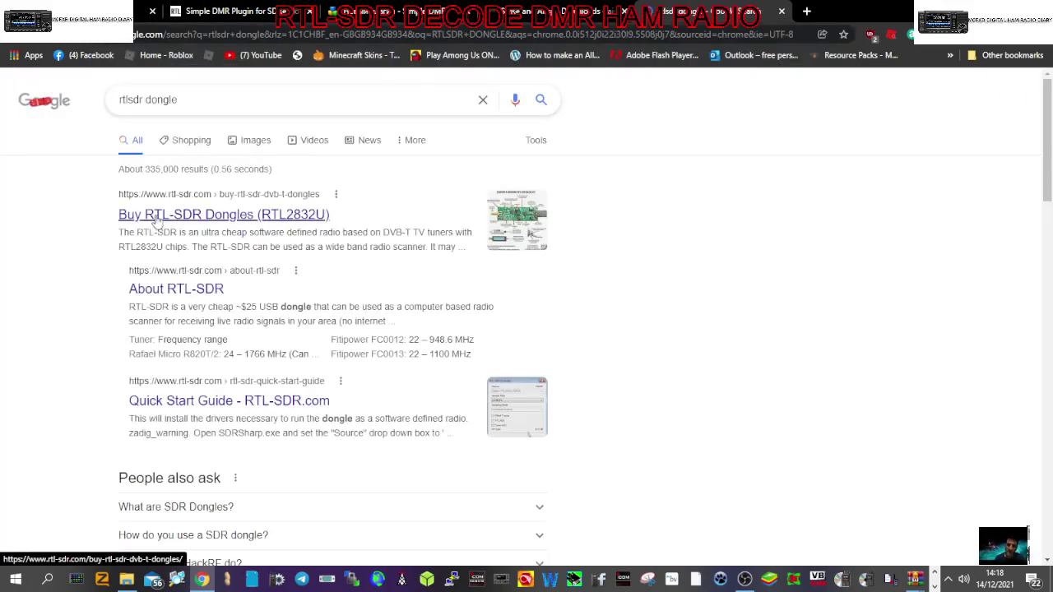
Look over the Buy RTL-SDR Dongles page, then go back to the 'Simple DMR Plugin for SDR# Now Available' article.
{"action": "left_click", "coordinate": [156, 215]}
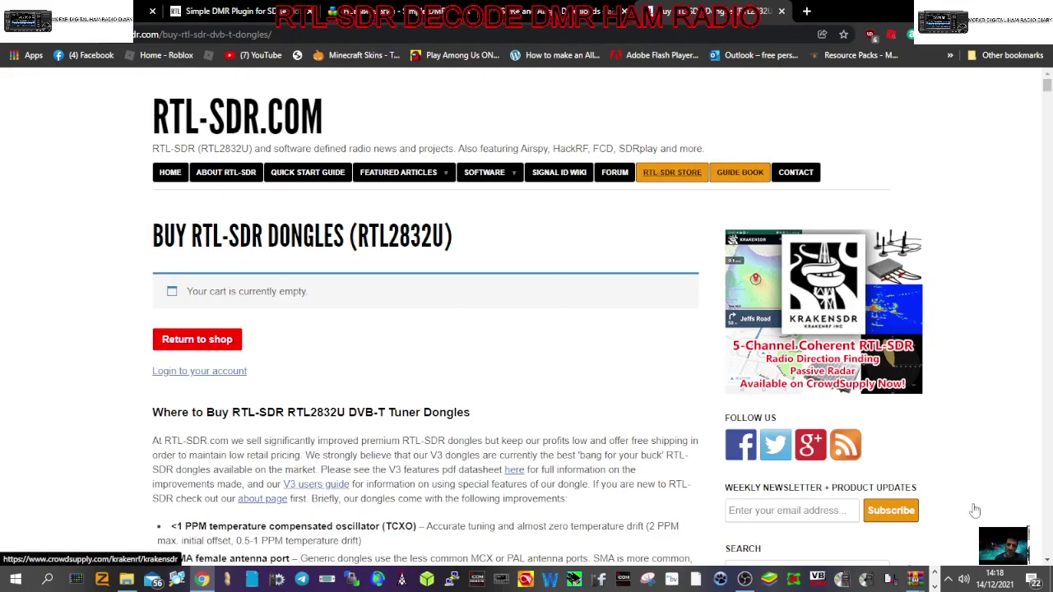
{"action": "left_click", "coordinate": [1048, 562]}
{"action": "scroll", "coordinate": [1047, 562], "scroll_direction": "down", "scroll_amount": 9}
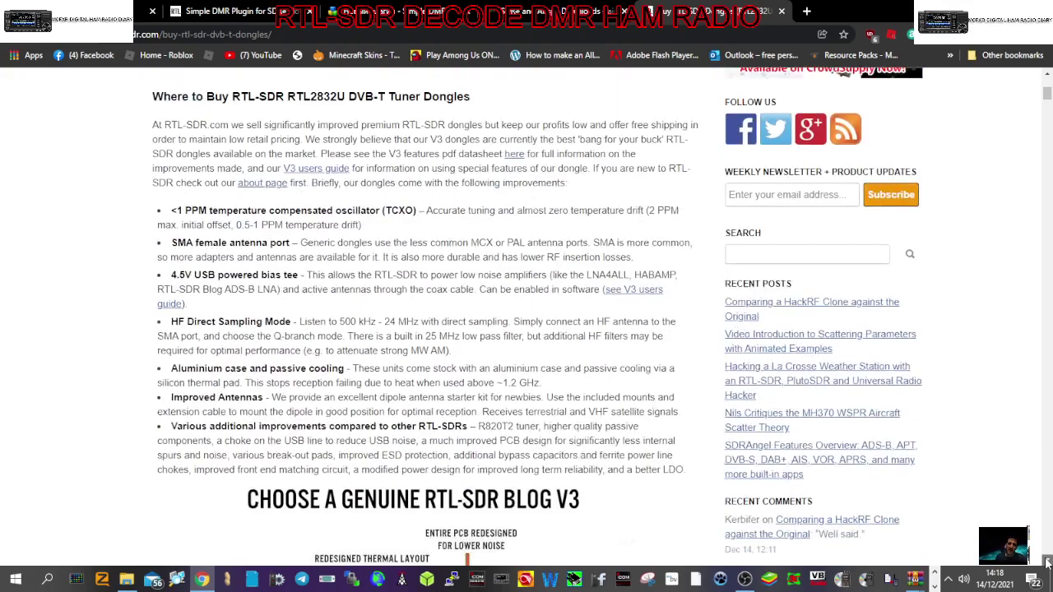
{"action": "scroll", "coordinate": [243, 239], "scroll_direction": "down", "scroll_amount": 3}
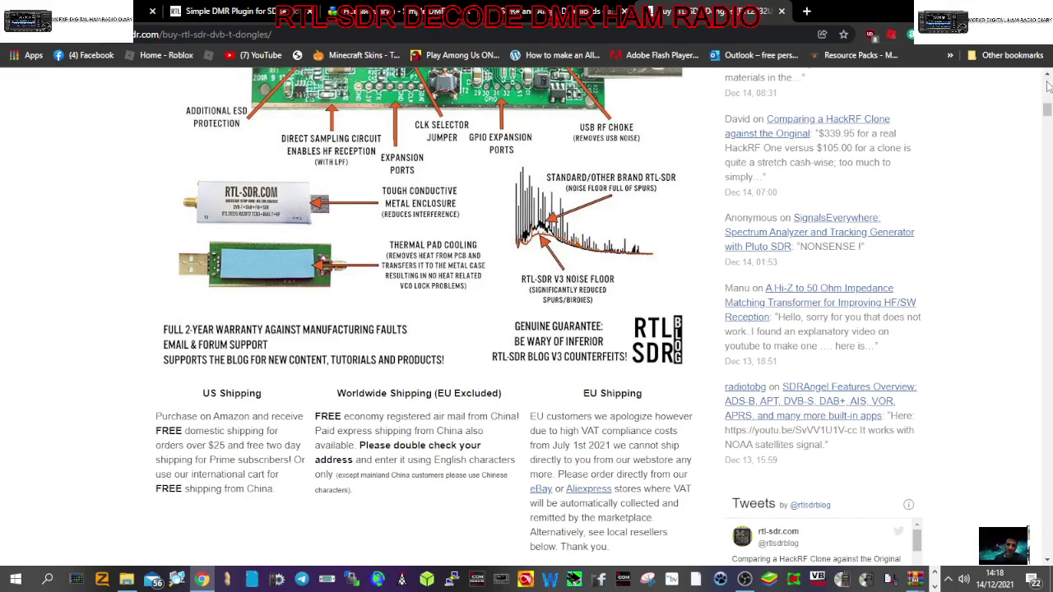
{"action": "scroll", "coordinate": [1047, 86], "scroll_direction": "up", "scroll_amount": 10}
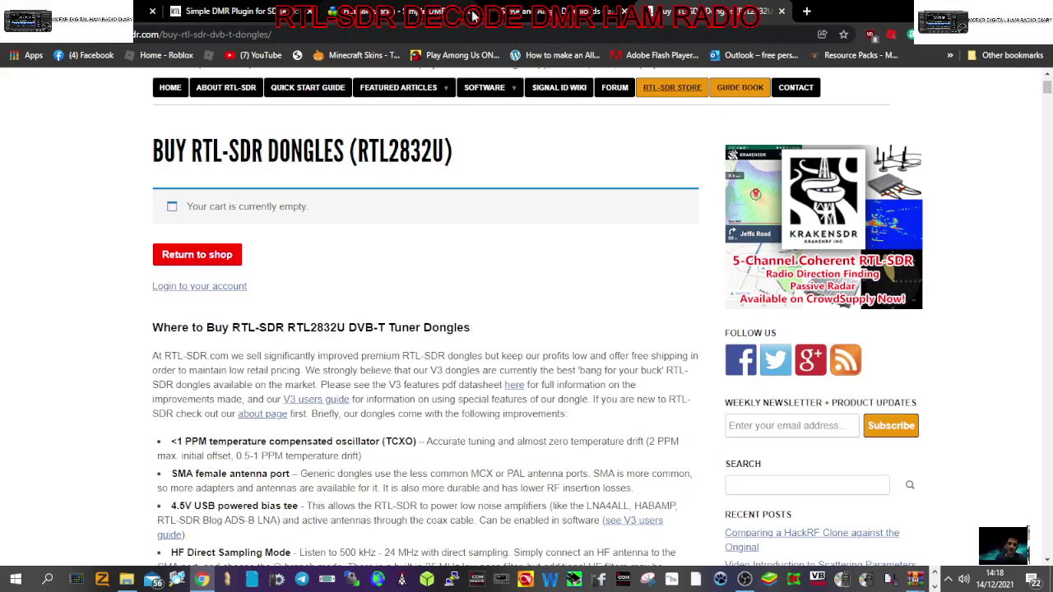
{"action": "left_click", "coordinate": [217, 14]}
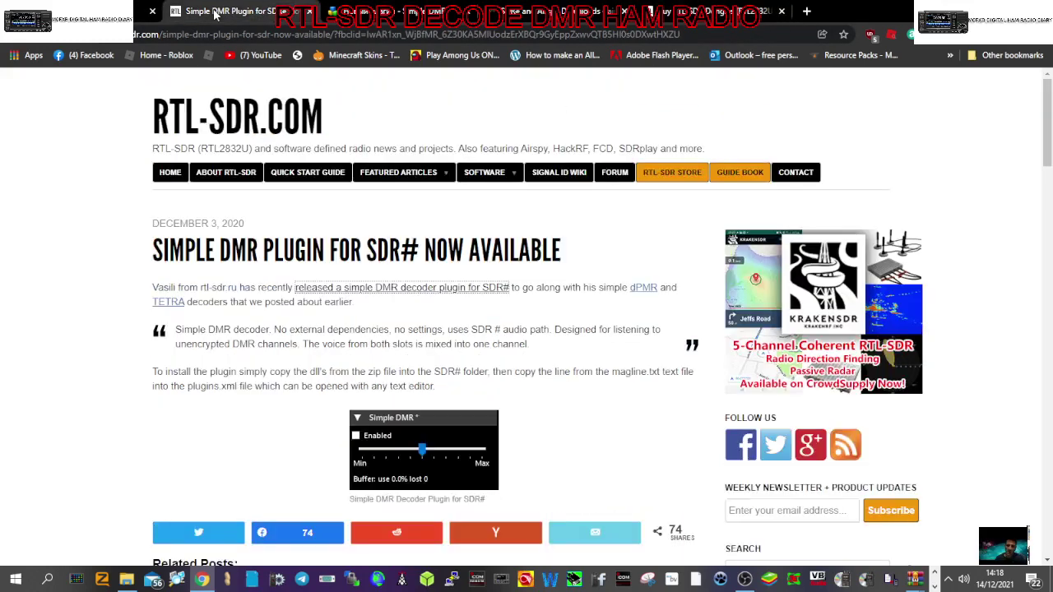